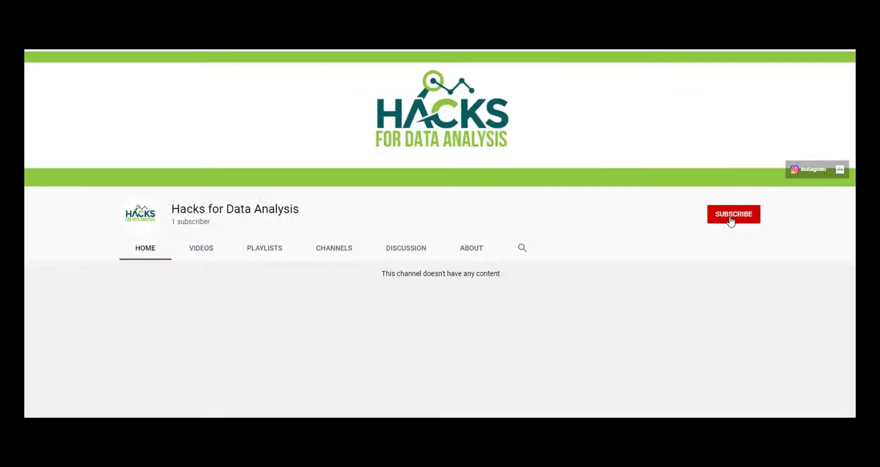
- Subscribe to the Hacks for Data Analysis channel and set its notifications to All
left_click(731, 216)
left_click(729, 219)
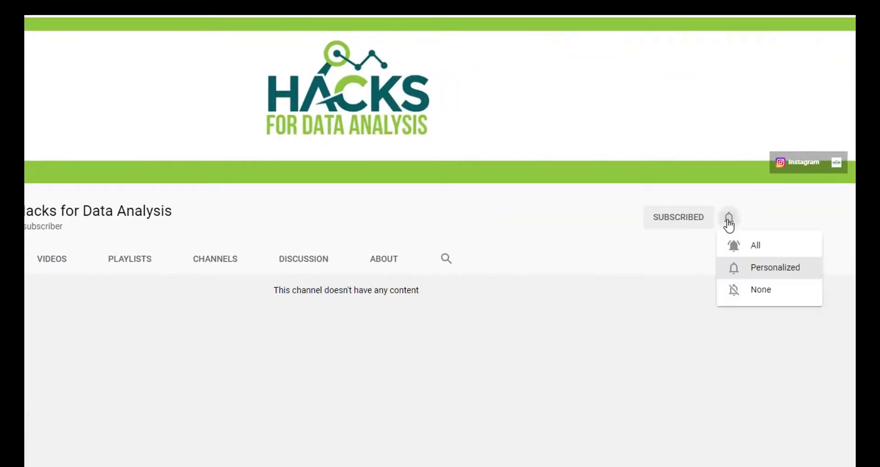
left_click(735, 247)
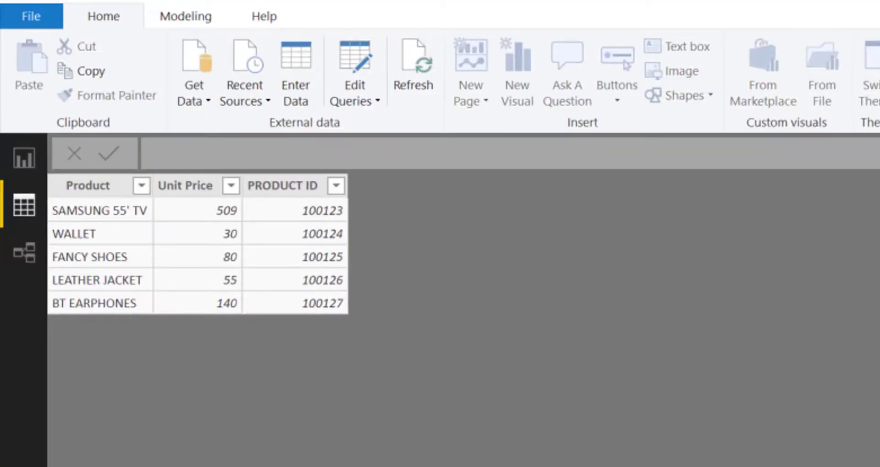
- In Power BI Desktop, examine the columns of the products table and the sales table to find their shared product identifier
left_click(107, 185)
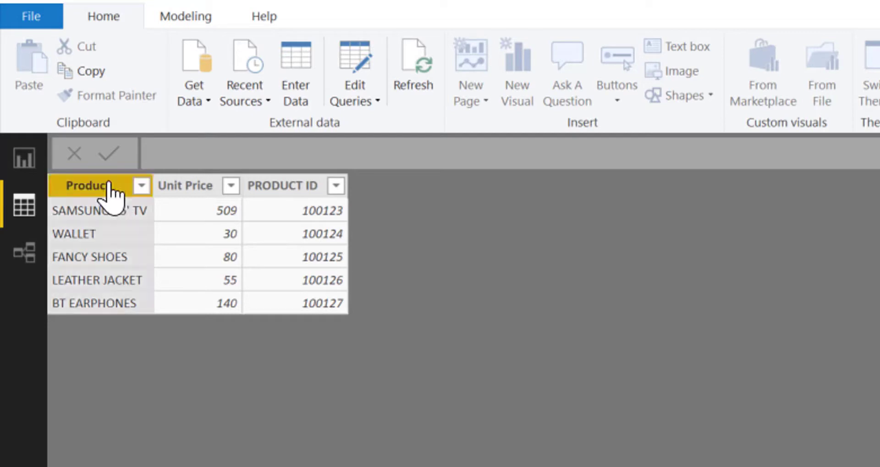
left_click(204, 187)
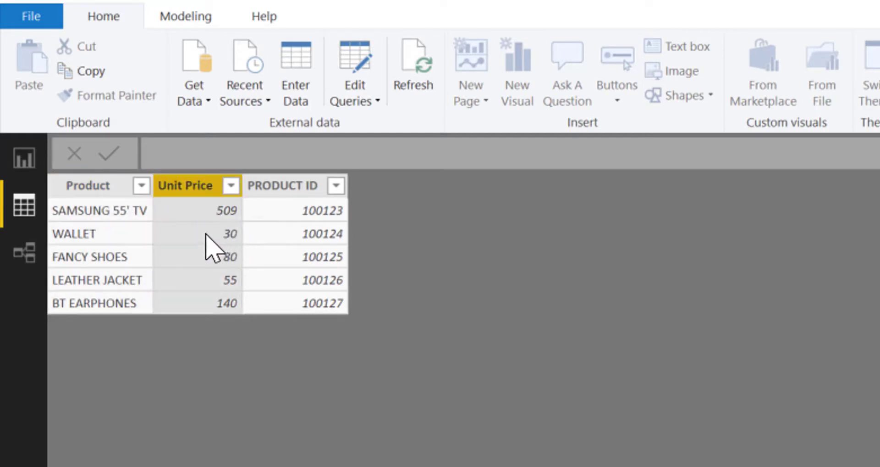
left_click(278, 212)
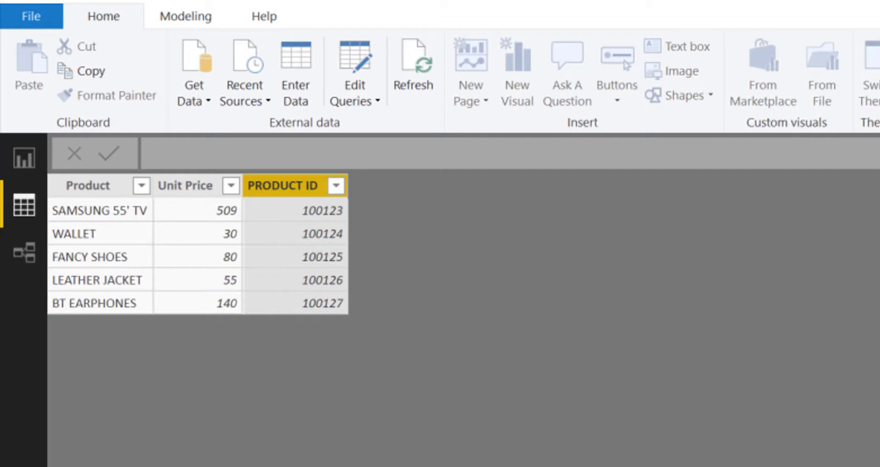
left_click(877, 216)
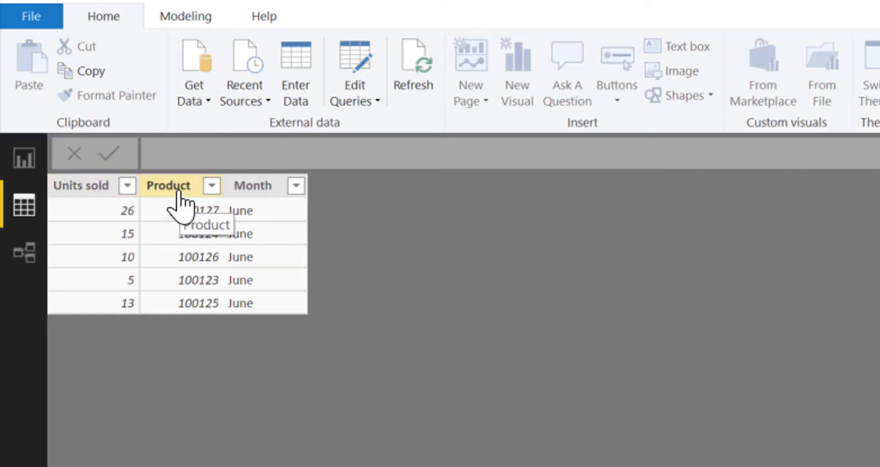
left_click(261, 193)
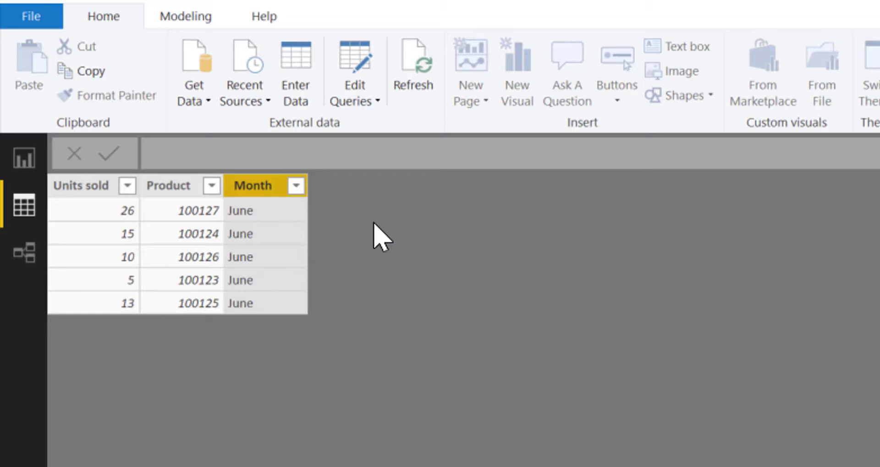
left_click(155, 188)
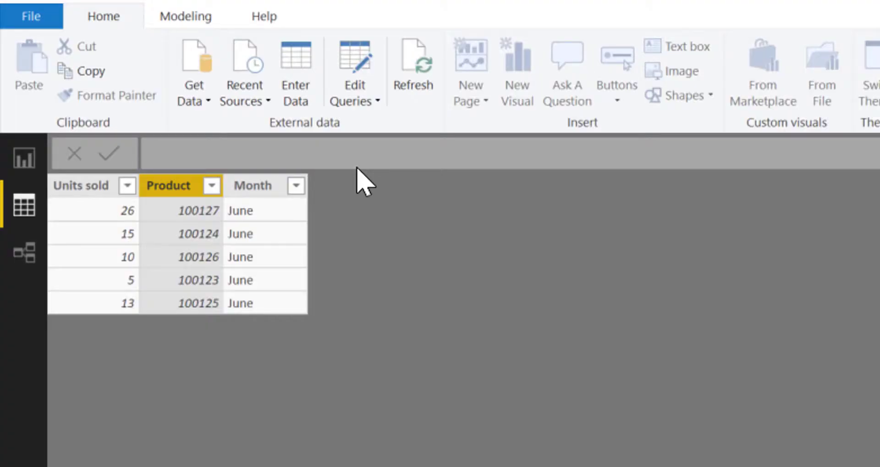
- In the query editor, start a merge as a new query with Sales List as the first table and Products list as the second
left_click(364, 73)
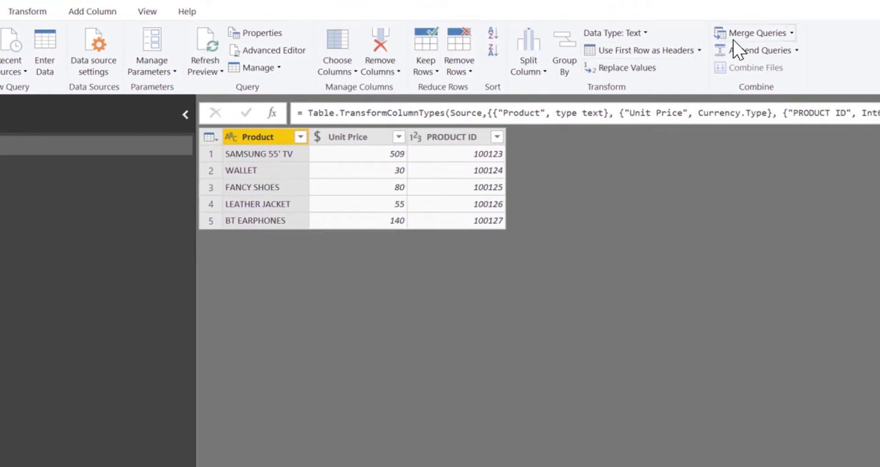
left_click(792, 37)
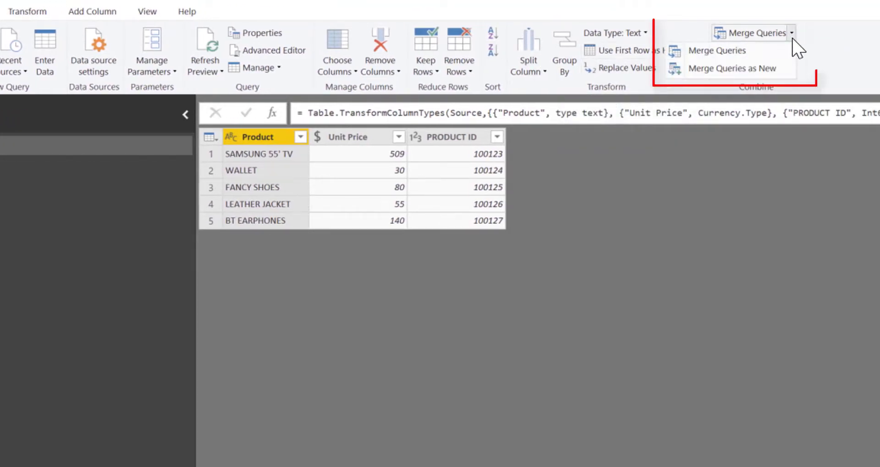
left_click(777, 73)
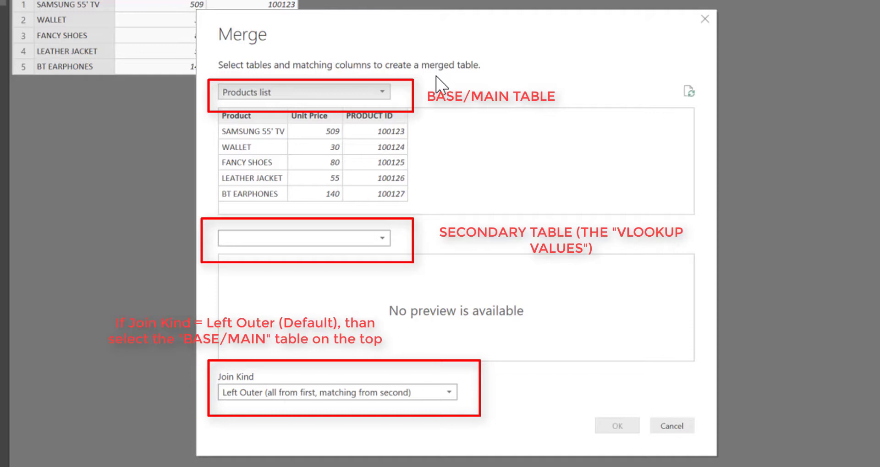
left_click(379, 92)
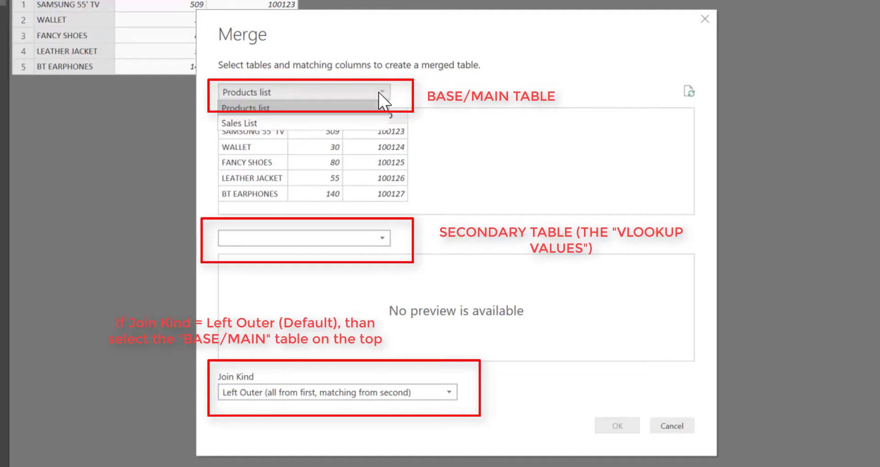
left_click(331, 122)
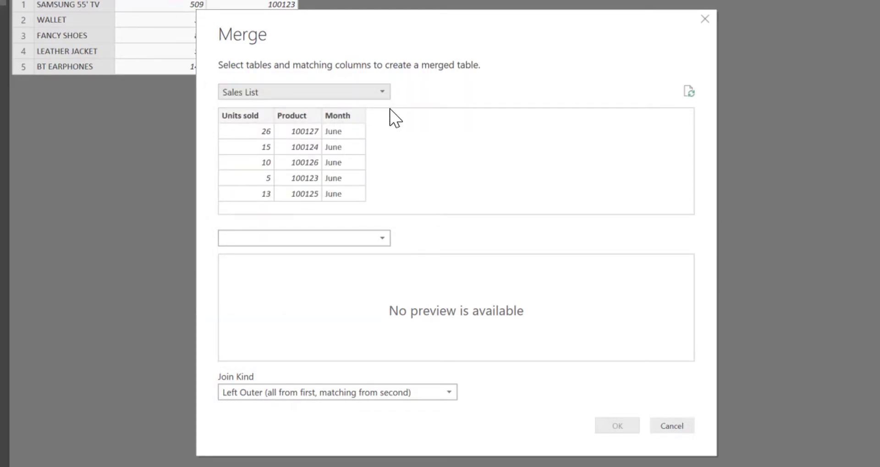
left_click(380, 238)
left_click(249, 254)
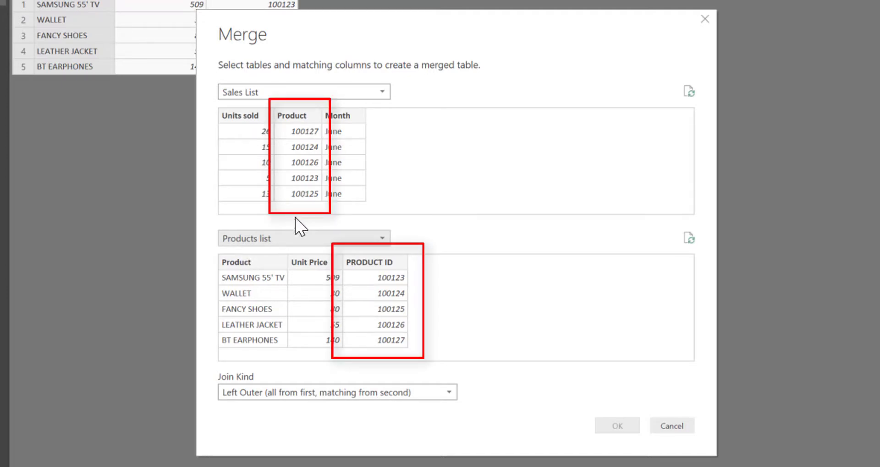
- Match Product in Sales List with PRODUCT ID in Products list and create the Left Outer merge
left_click(302, 118)
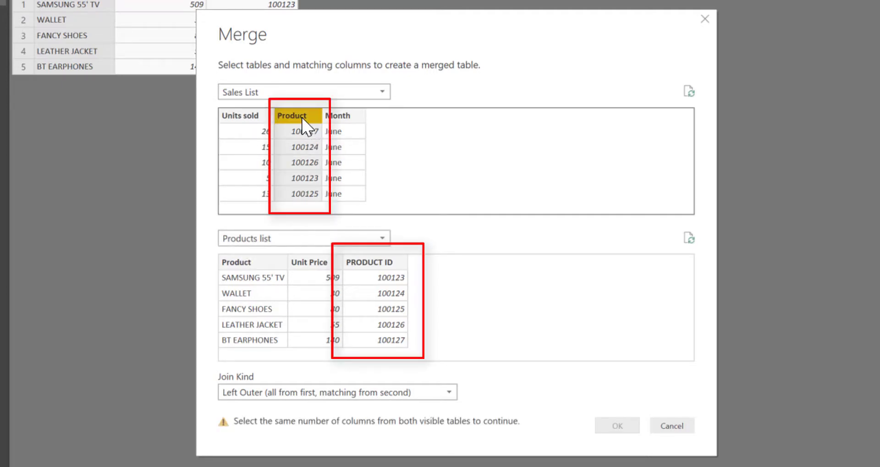
left_click(403, 263)
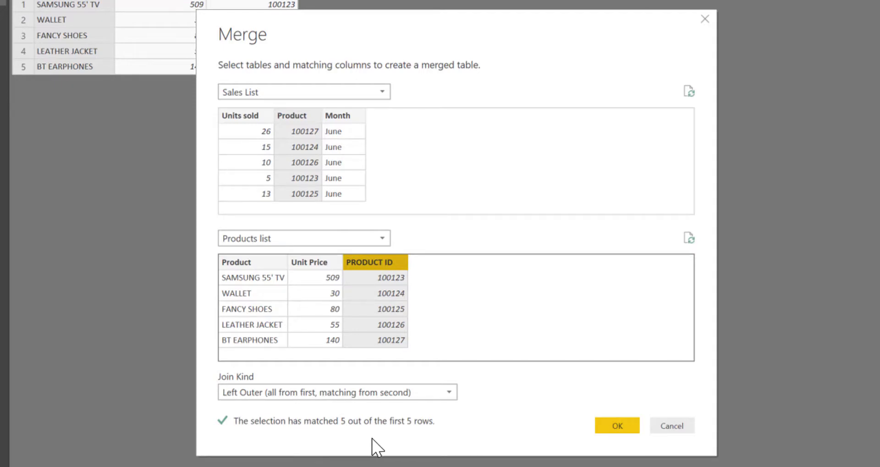
key("Tab")
left_click(614, 428)
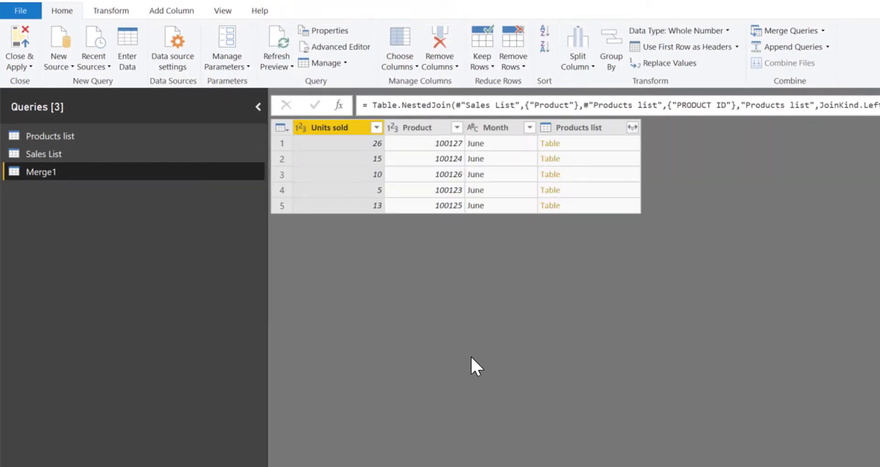
- Rename the new merged query as Merged Queries
right_click(53, 174)
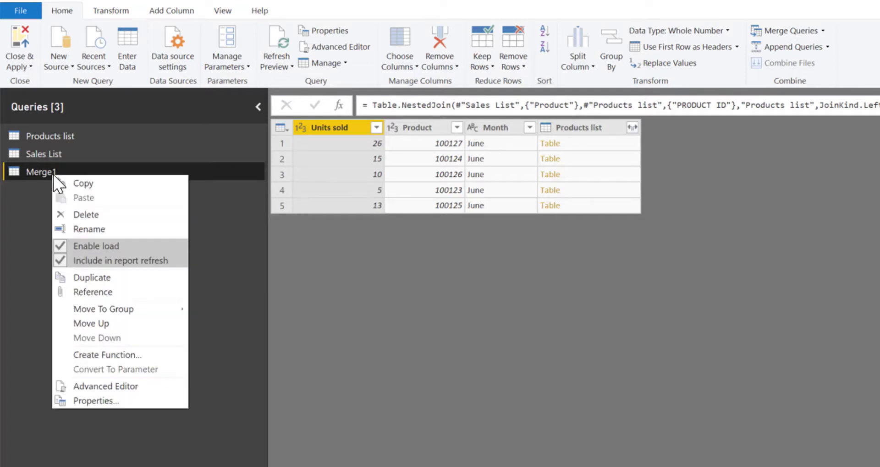
left_click(121, 229)
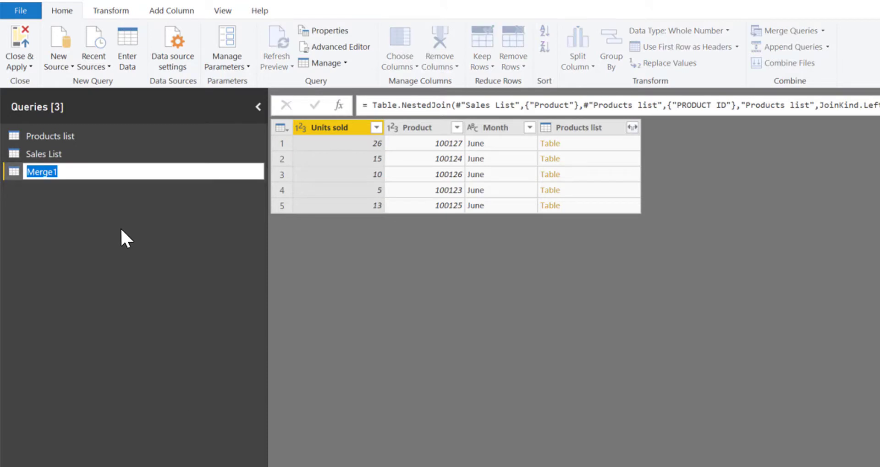
key("BackSpace")
type("Mer")
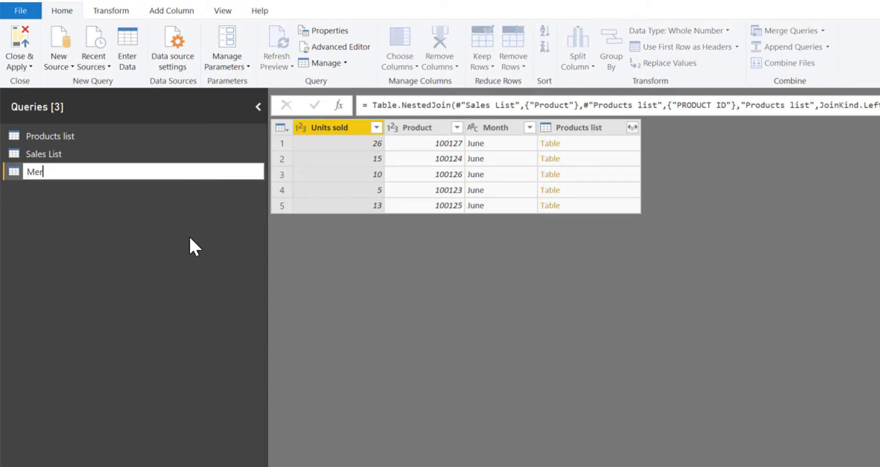
type("ged Queries")
key("Return")
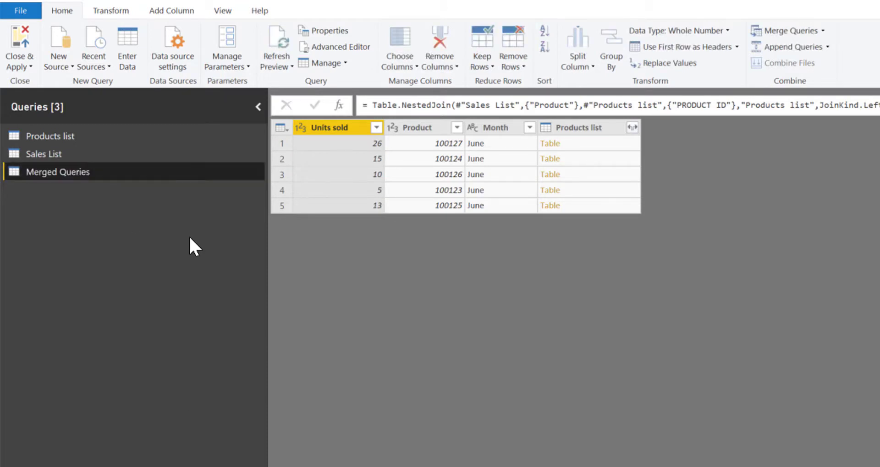
- Expand the Products list column to only Product and Unit Price, leaving out PRODUCT ID and using the original column name as prefix
left_click(342, 123)
left_click(412, 128)
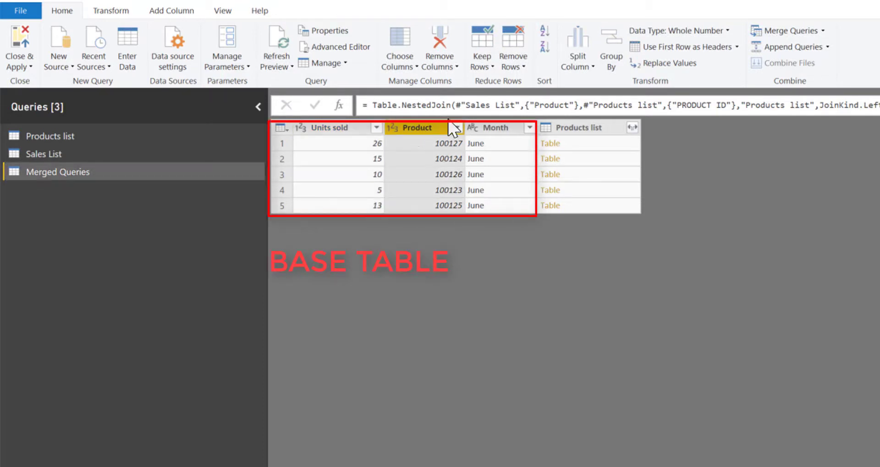
left_click(506, 123)
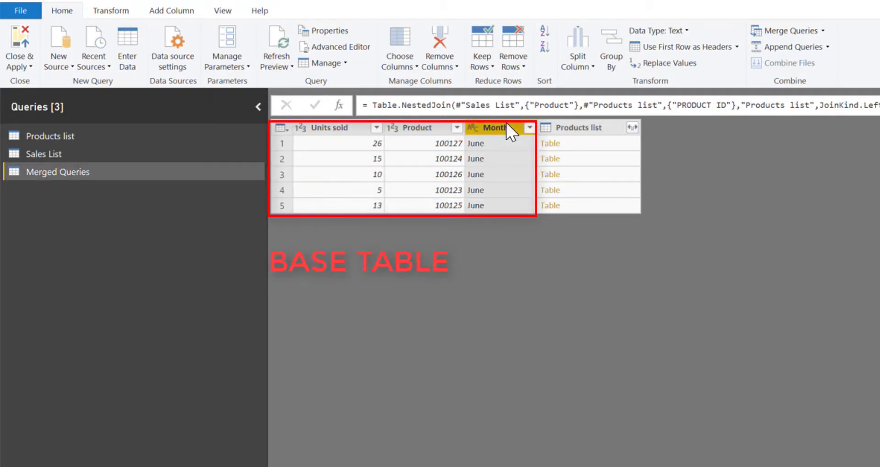
left_click(567, 127)
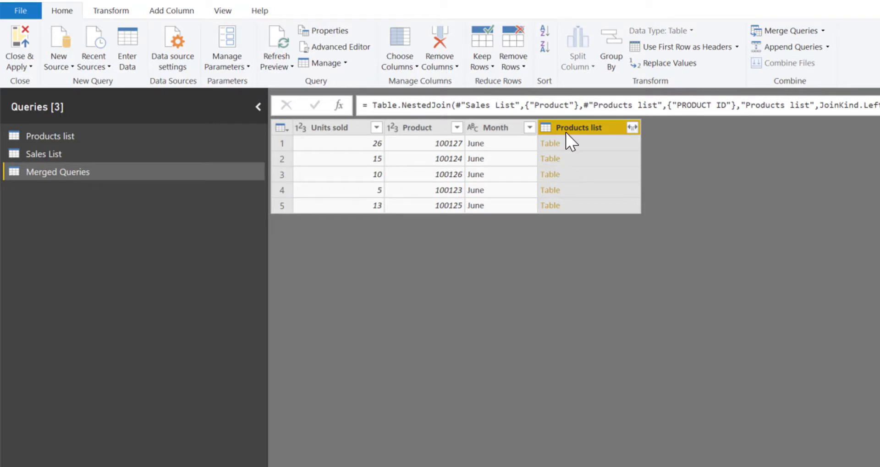
left_click(632, 127)
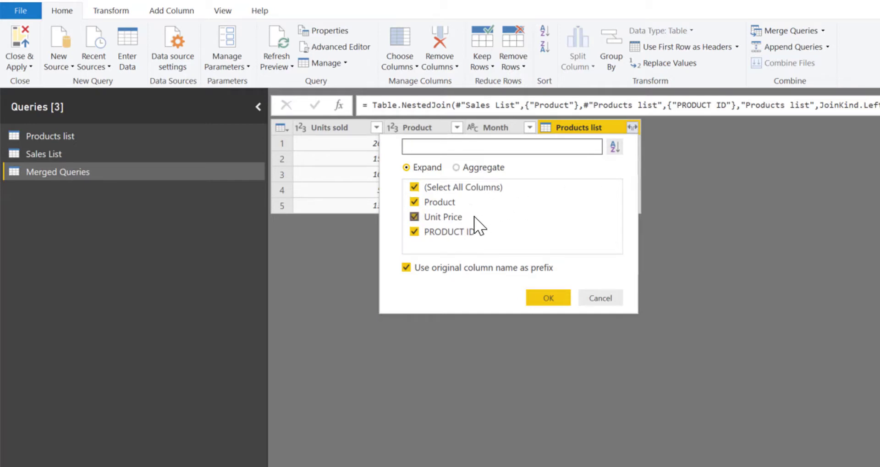
left_click(451, 233)
left_click(459, 234)
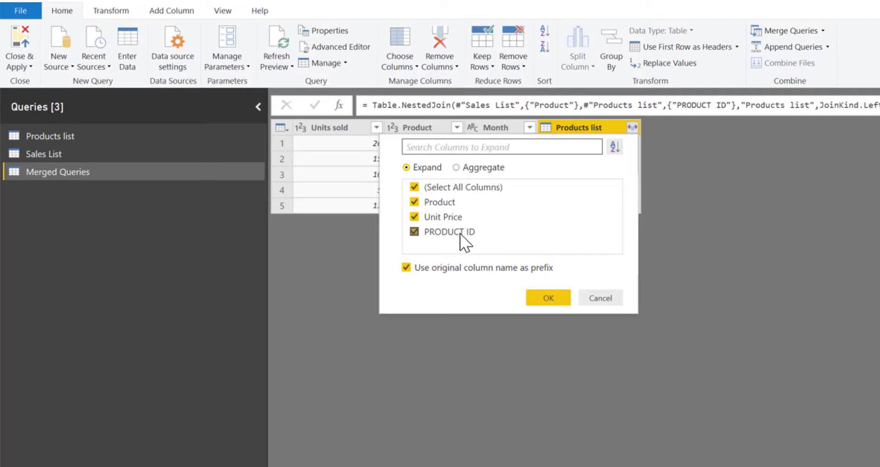
left_click(460, 233)
left_click(544, 299)
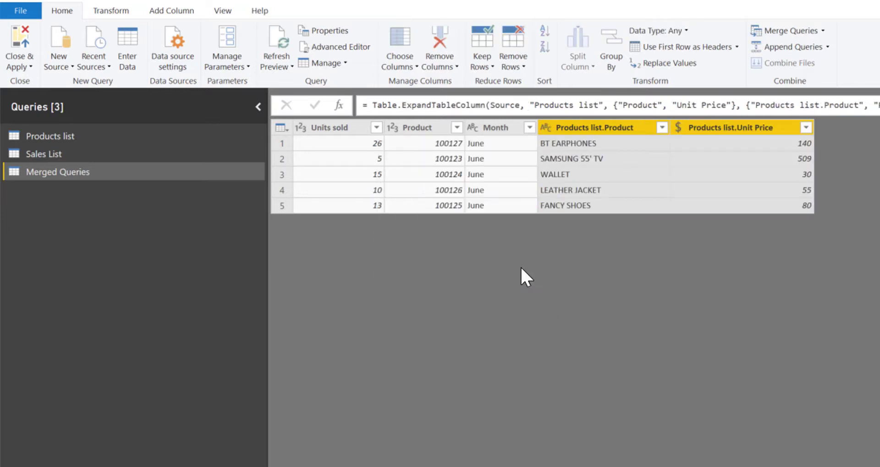